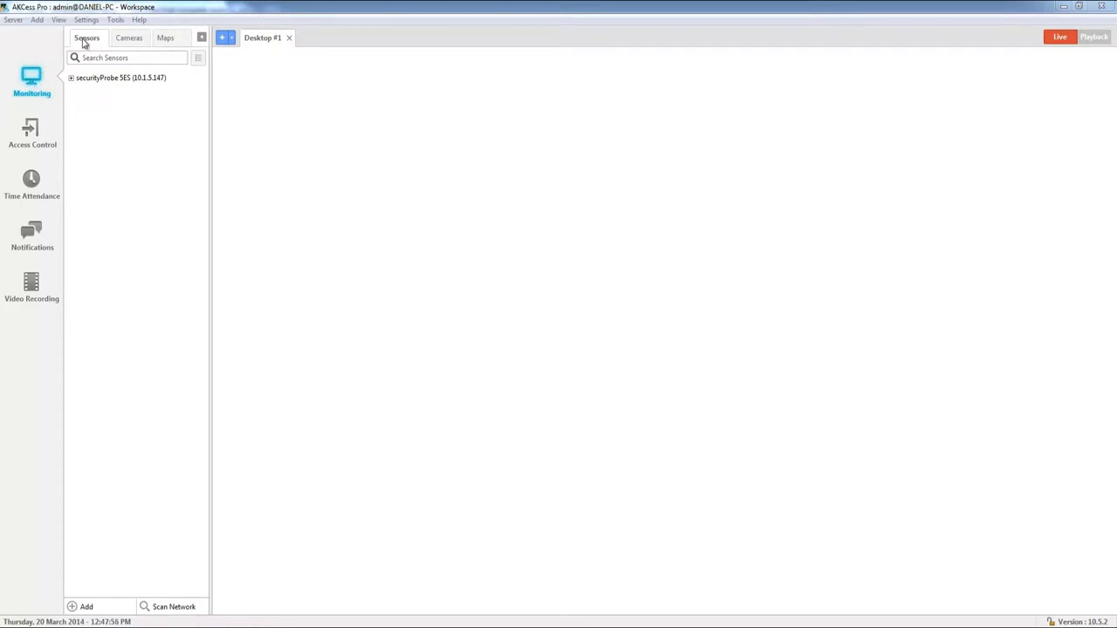
# - Switch the Monitoring list to cameras and browse the camera and Add options without choosing any
pyautogui.click(134, 39)
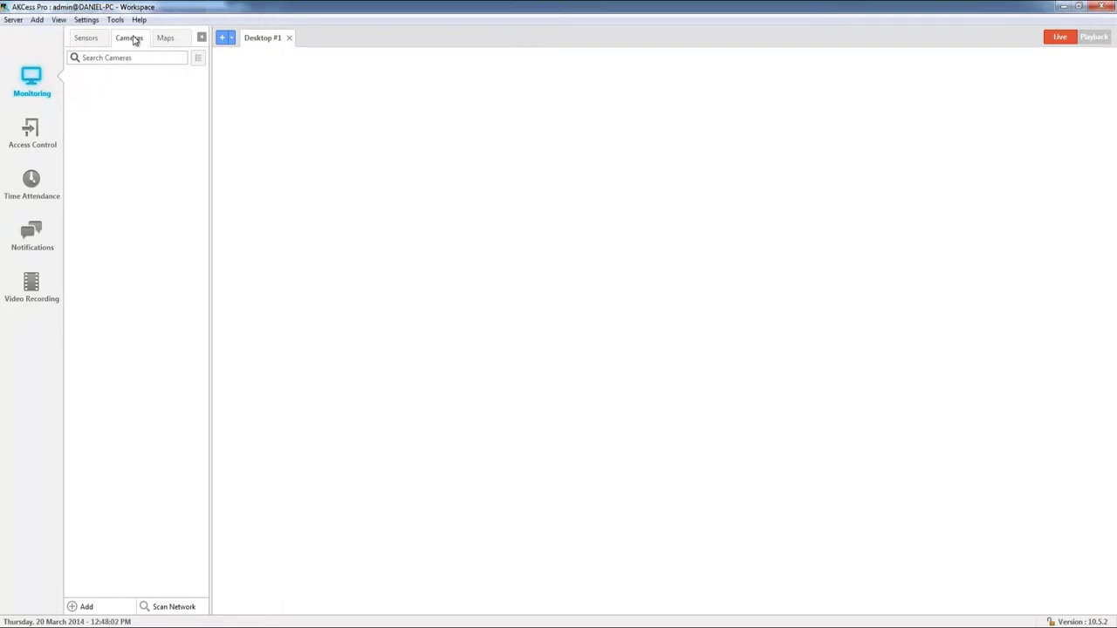
pyautogui.rightClick(140, 85)
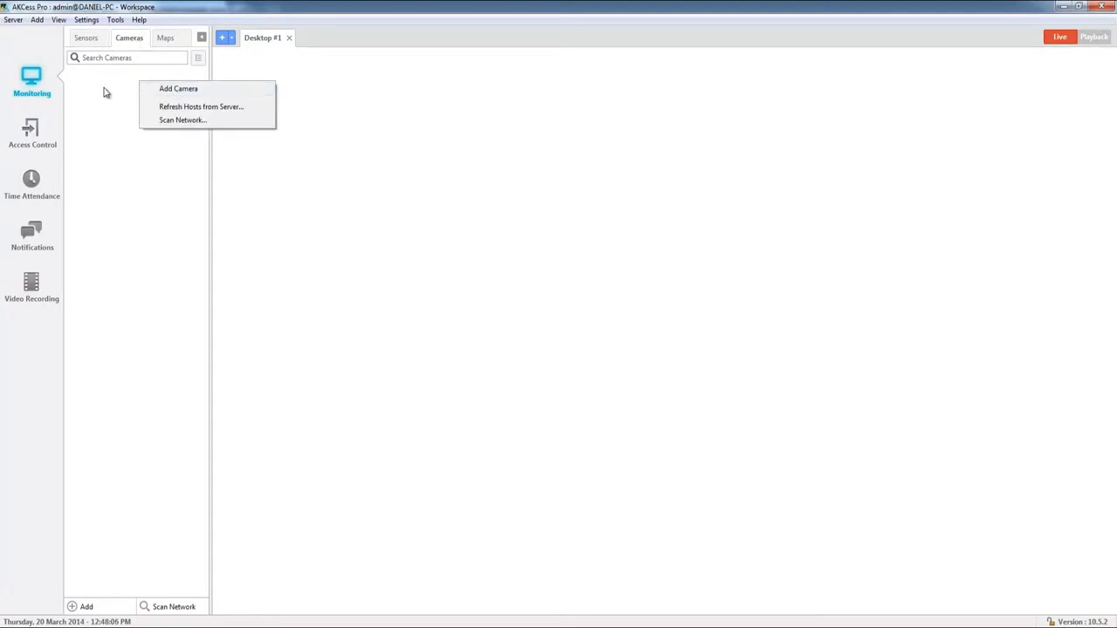
pyautogui.click(104, 93)
pyautogui.click(36, 20)
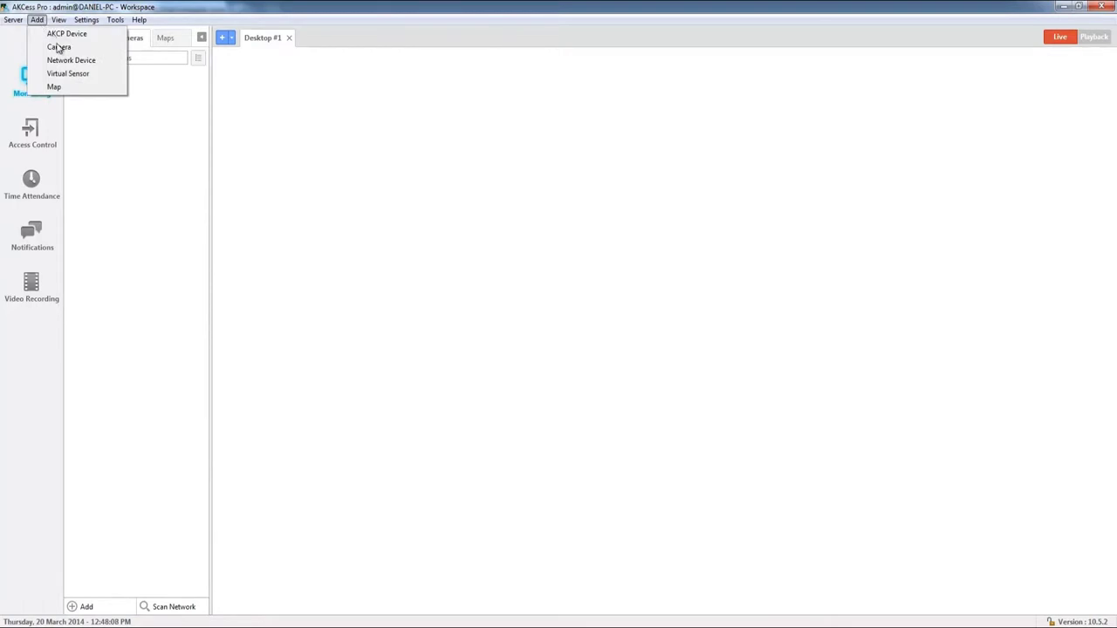
pyautogui.click(167, 150)
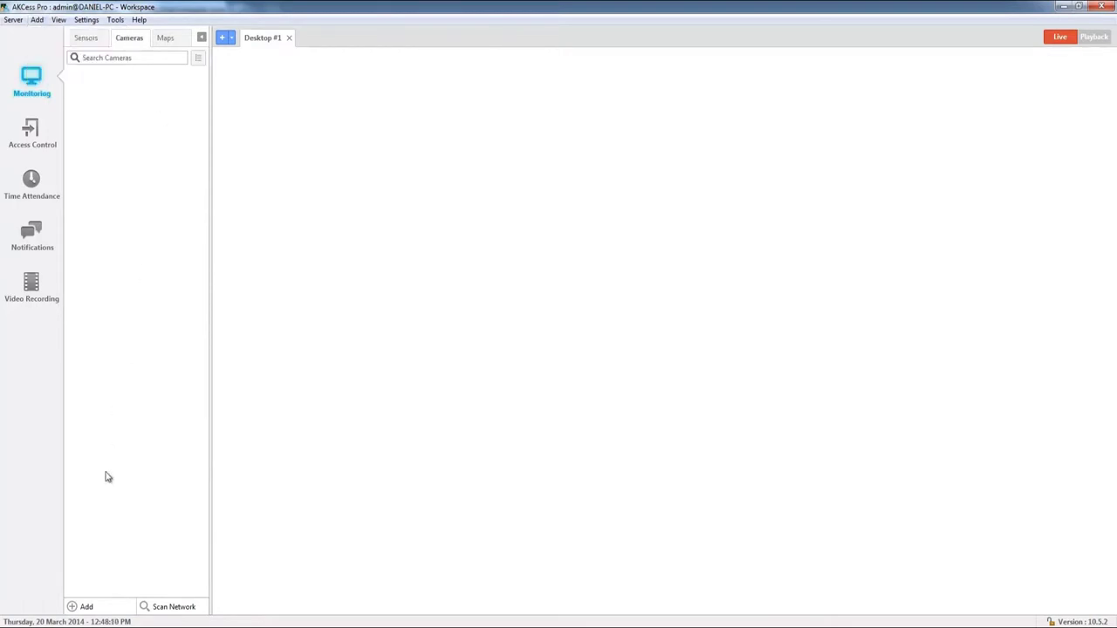
# - Begin adding a Camera Device, reposition the Add a New Camera form, and launch a network scan
pyautogui.click(84, 607)
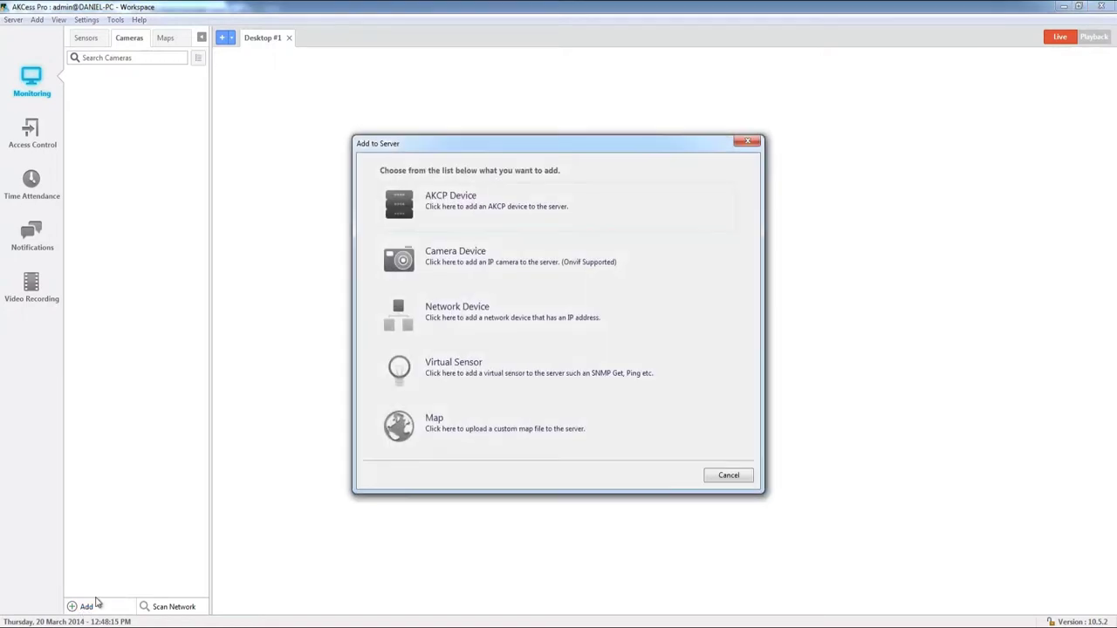
pyautogui.click(463, 261)
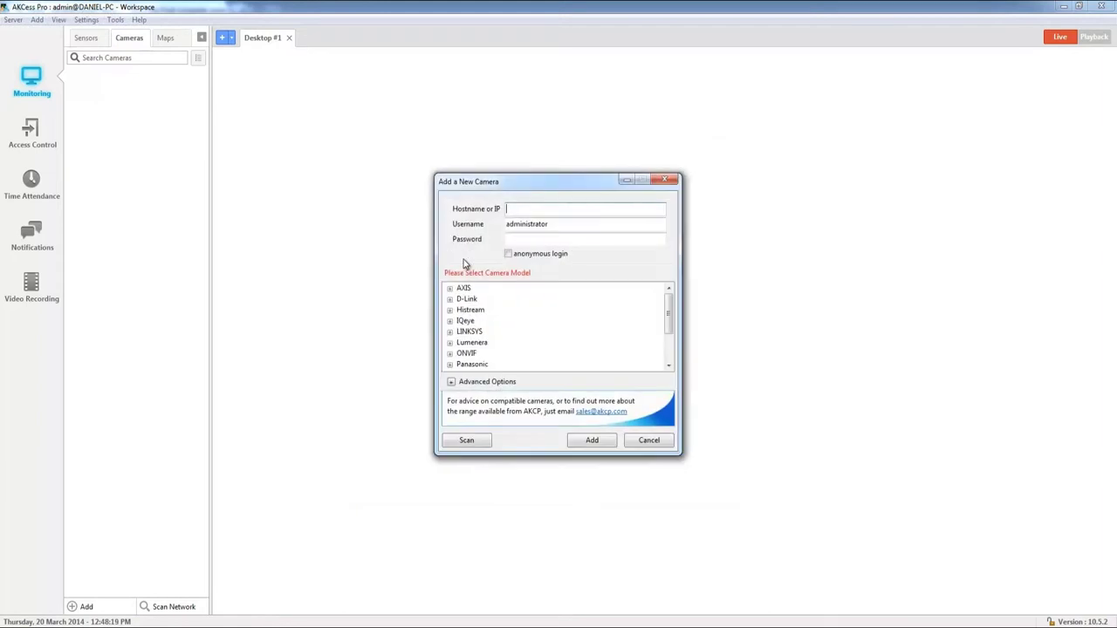
pyautogui.moveTo(533, 184); pyautogui.dragTo(587, 129)
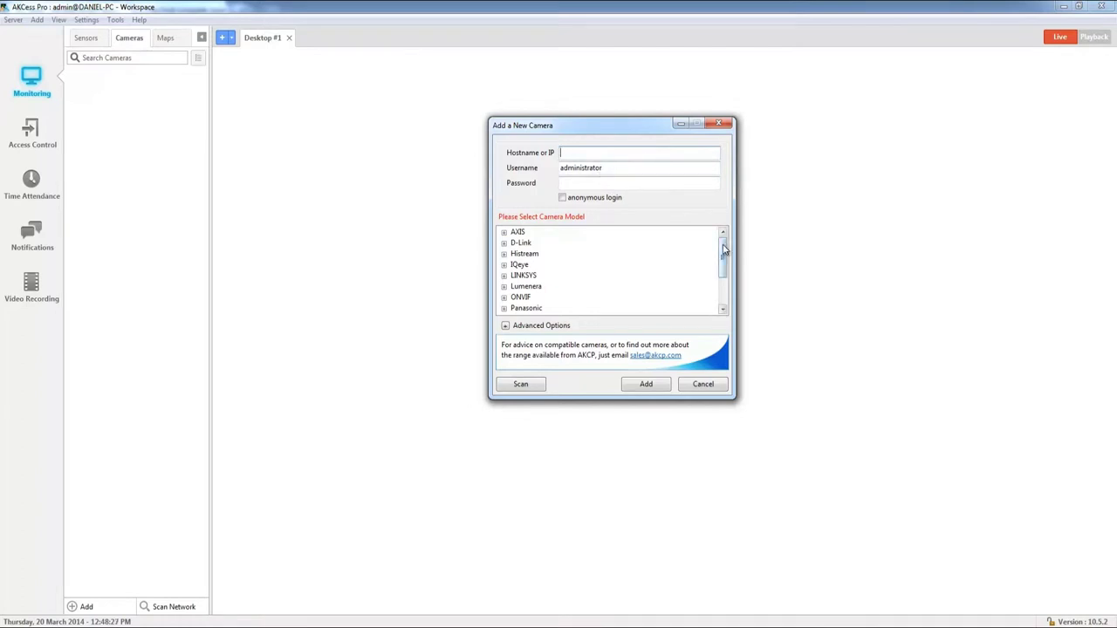
pyautogui.moveTo(725, 247); pyautogui.dragTo(724, 272)
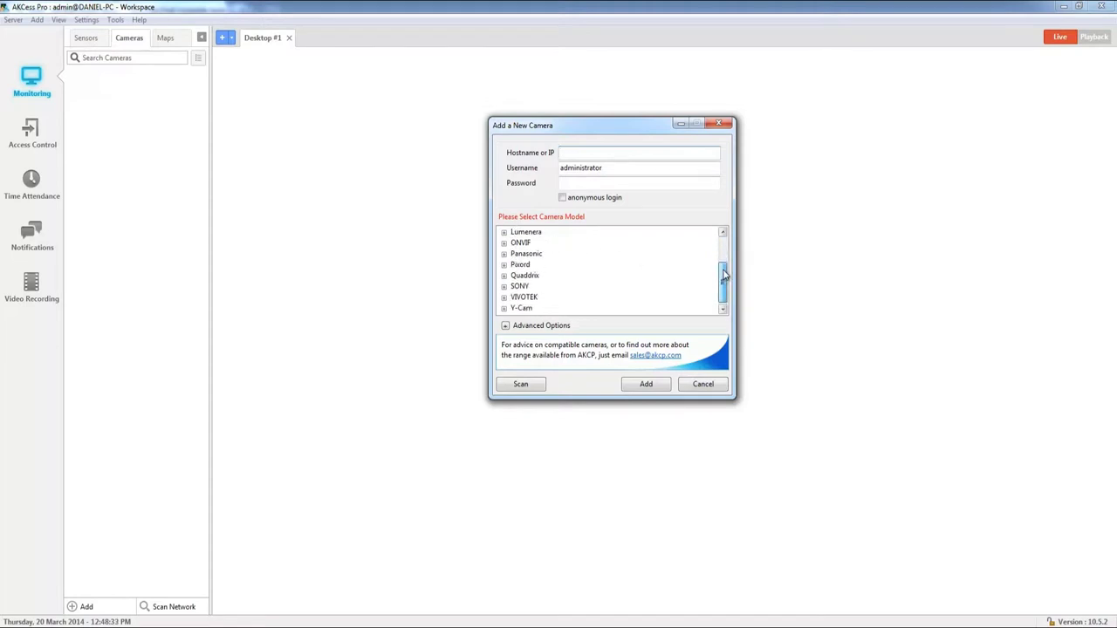
pyautogui.moveTo(723, 276); pyautogui.dragTo(725, 244)
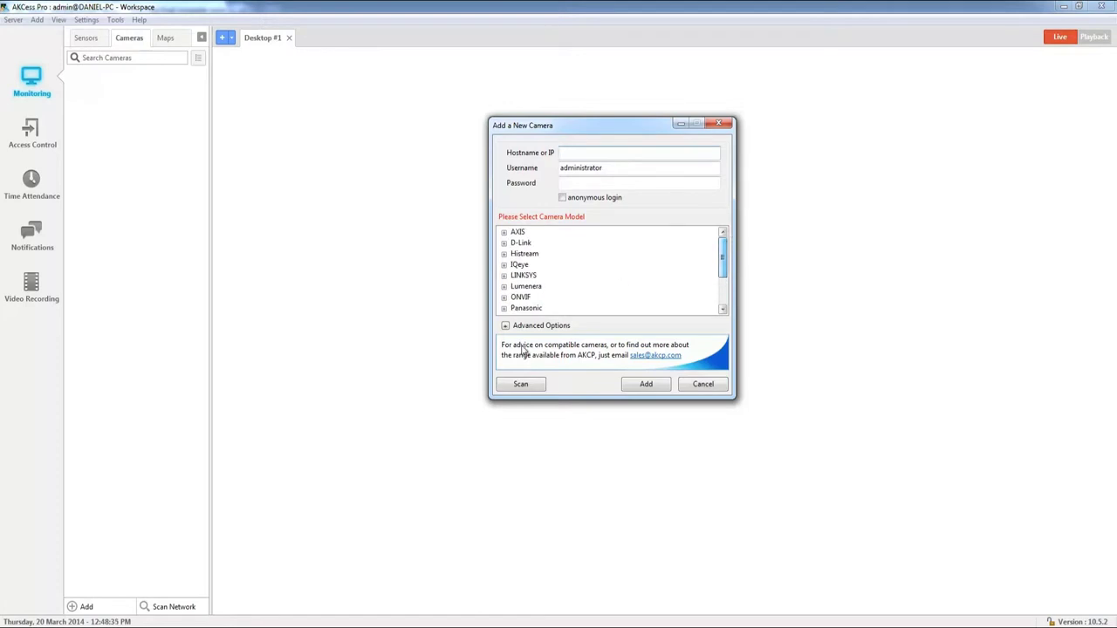
pyautogui.click(521, 385)
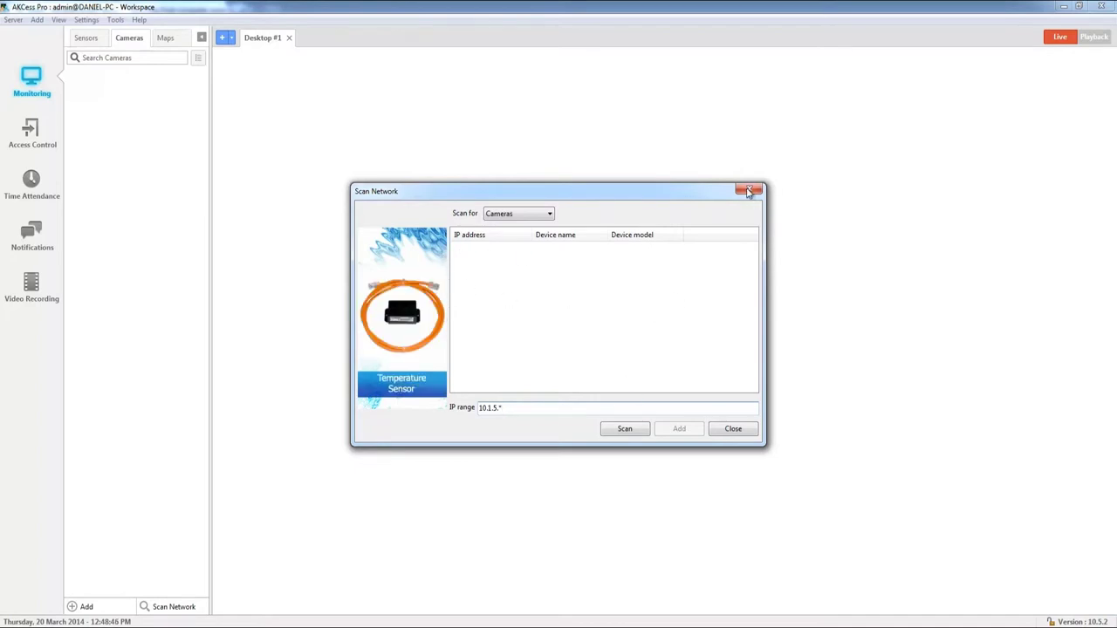
# - Close the scan, start a new Camera Device entry for 10.1.5.246, and trim the default username
pyautogui.click(733, 432)
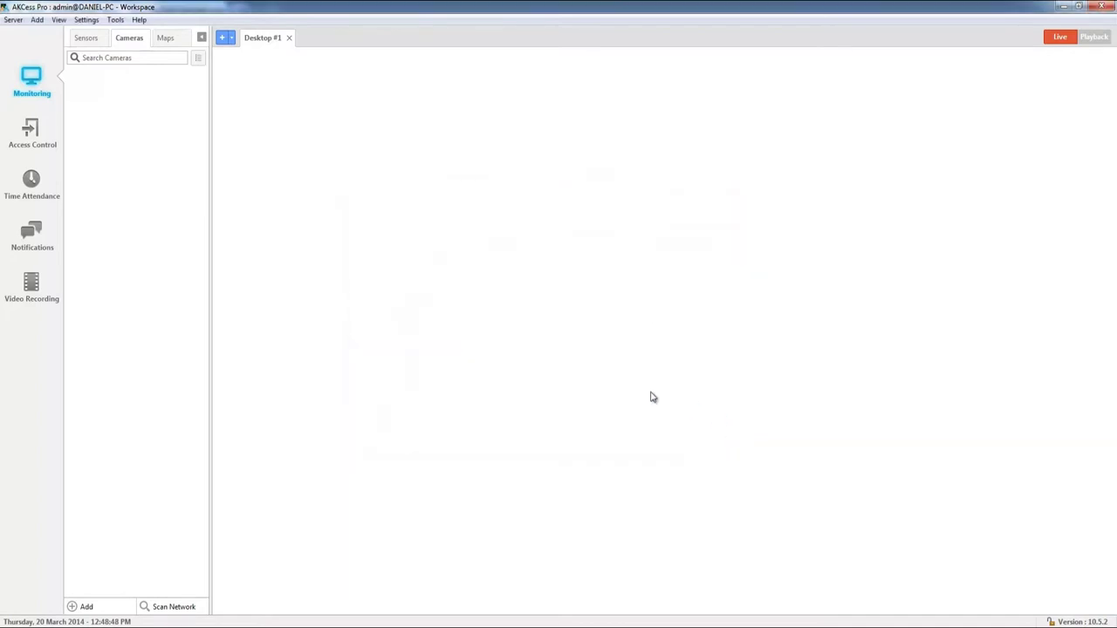
pyautogui.click(87, 606)
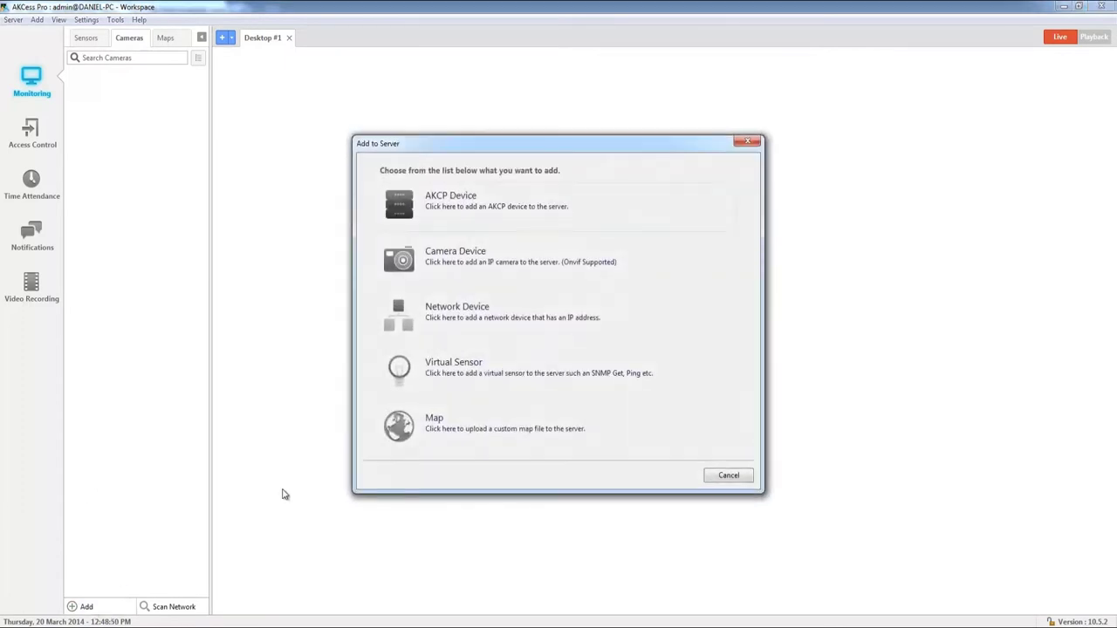
pyautogui.click(469, 254)
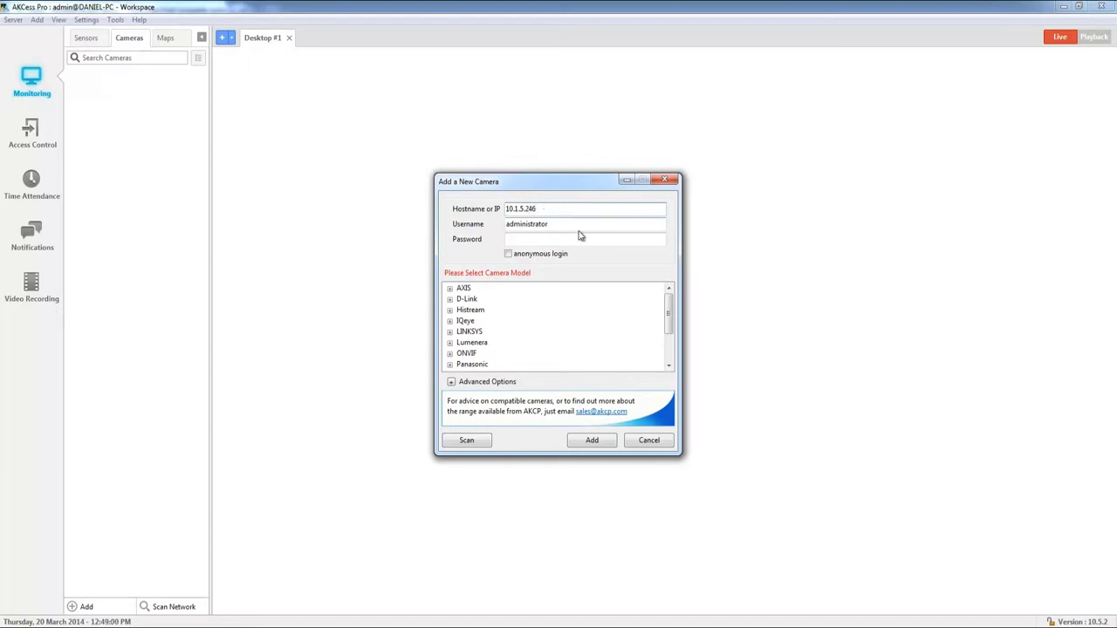
pyautogui.moveTo(550, 224); pyautogui.dragTo(527, 227)
pyautogui.press('BackSpace')
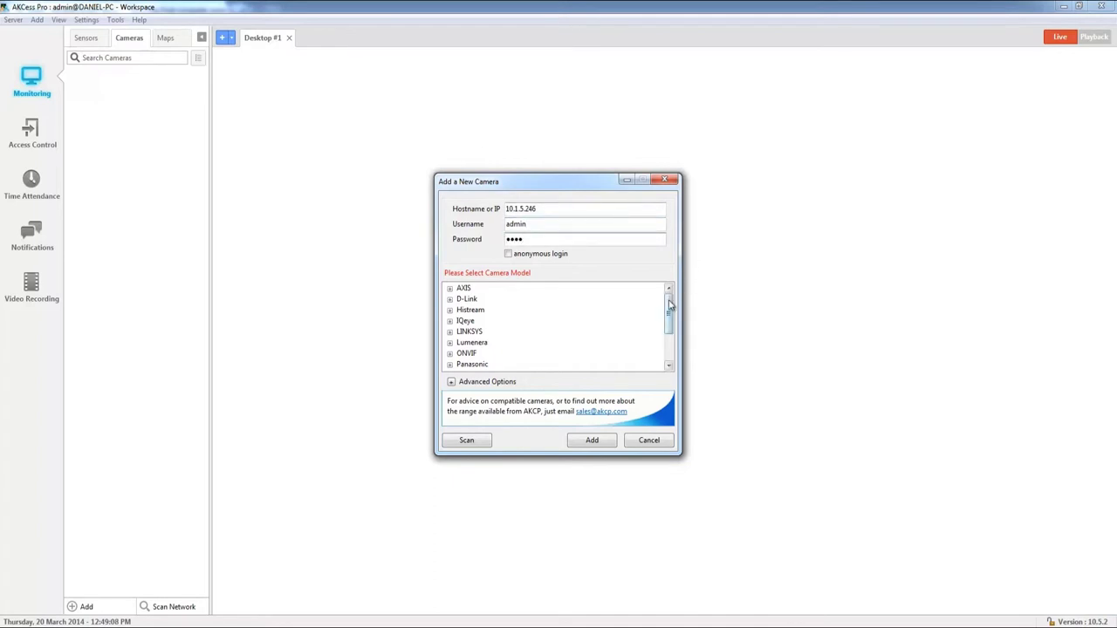
# - Set the camera model to ONVIF Compatible under the ONVIF group
pyautogui.moveTo(671, 305); pyautogui.dragTo(672, 318)
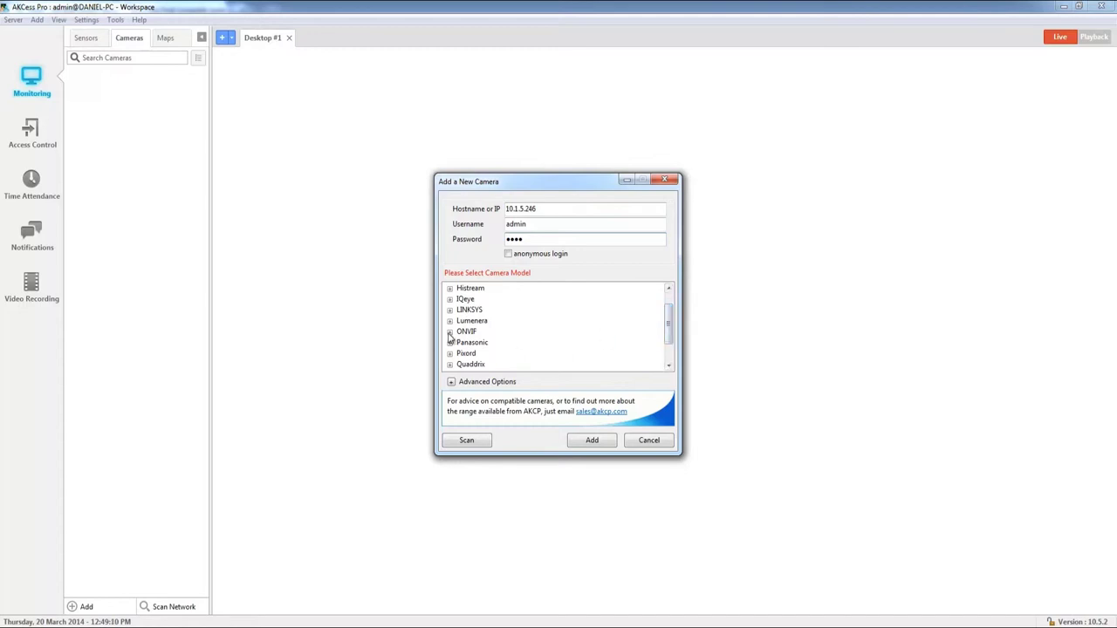
pyautogui.click(449, 333)
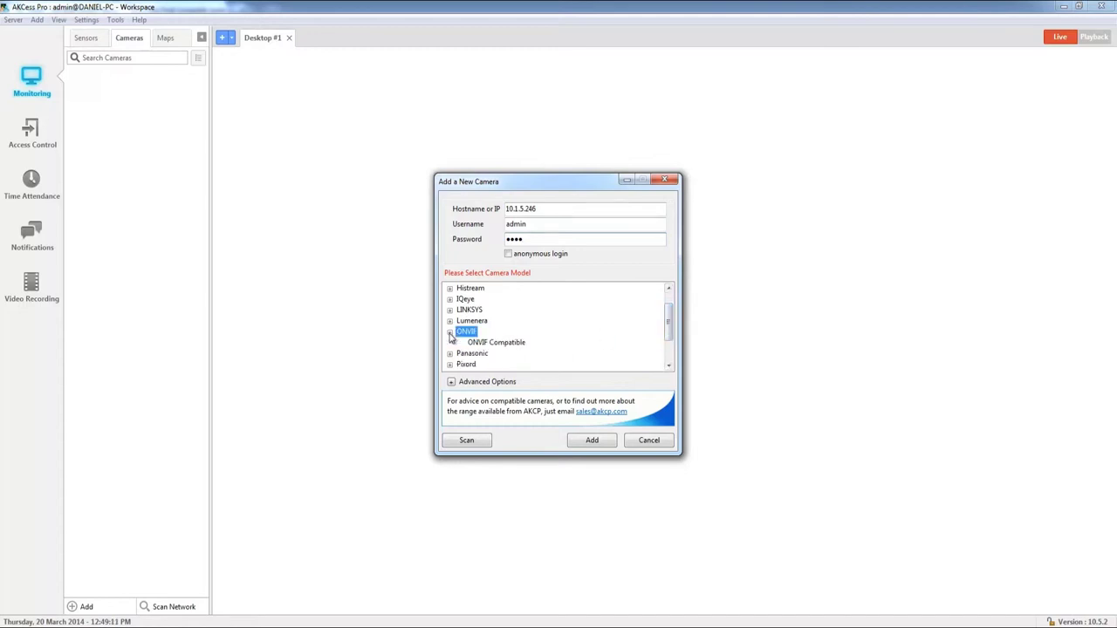
pyautogui.click(511, 345)
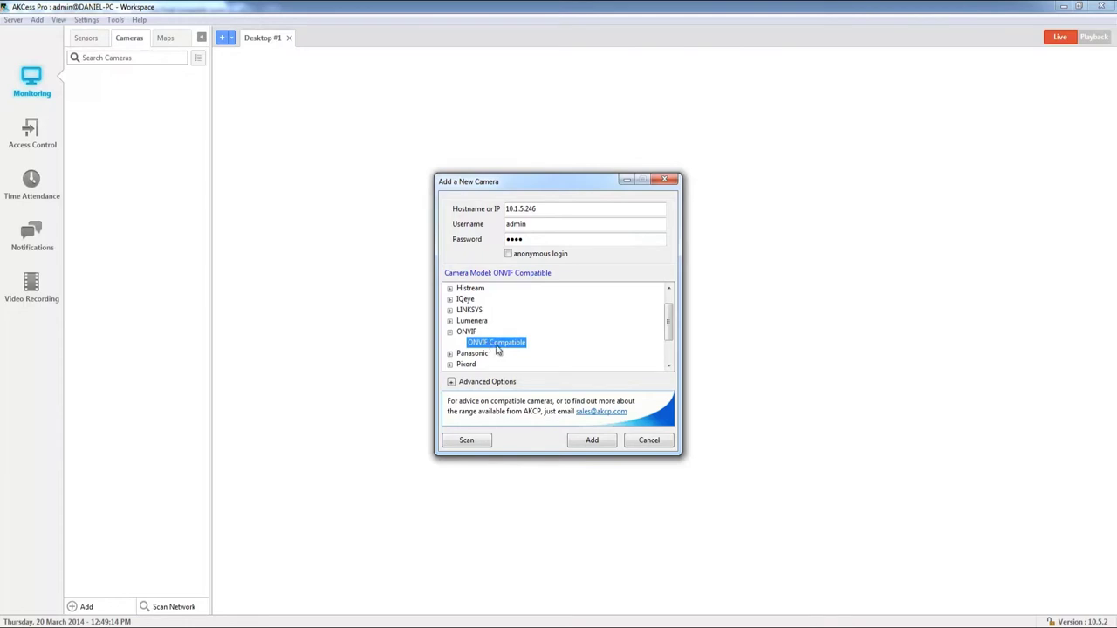
# - Add the camera, then expand AVTECH's AVM328A (10.1.5.246) and select its camera channel
pyautogui.click(592, 443)
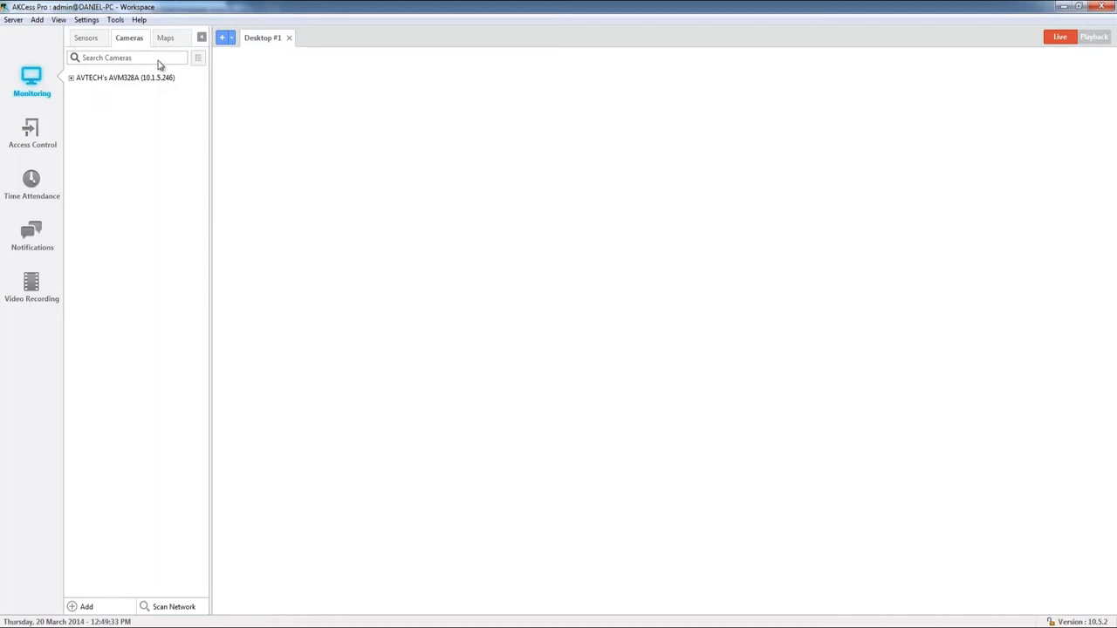
pyautogui.click(72, 78)
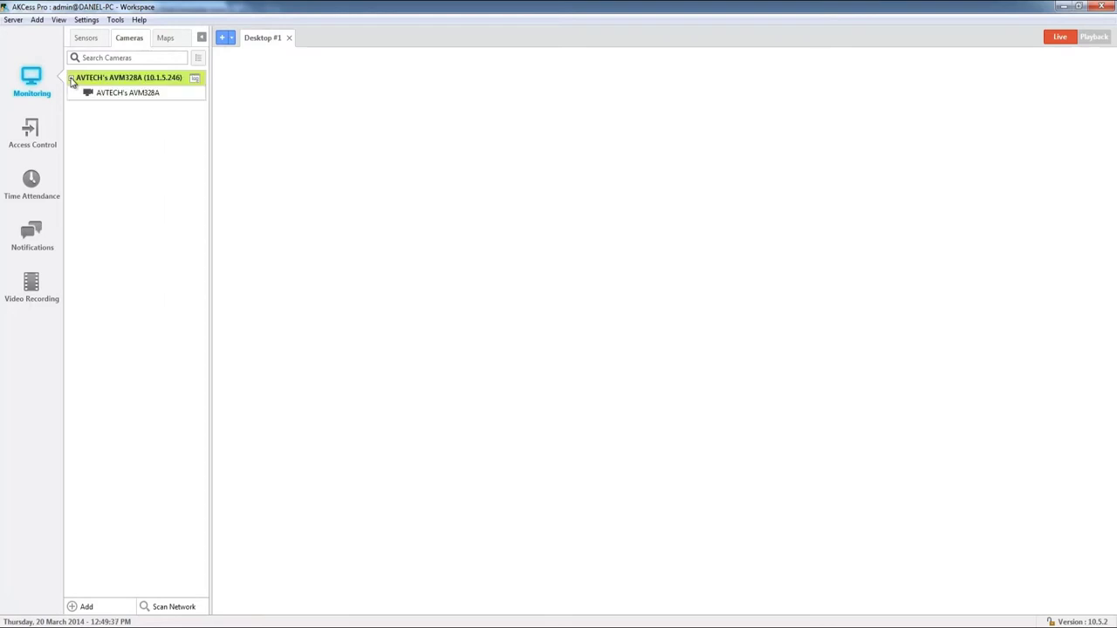
pyautogui.click(115, 96)
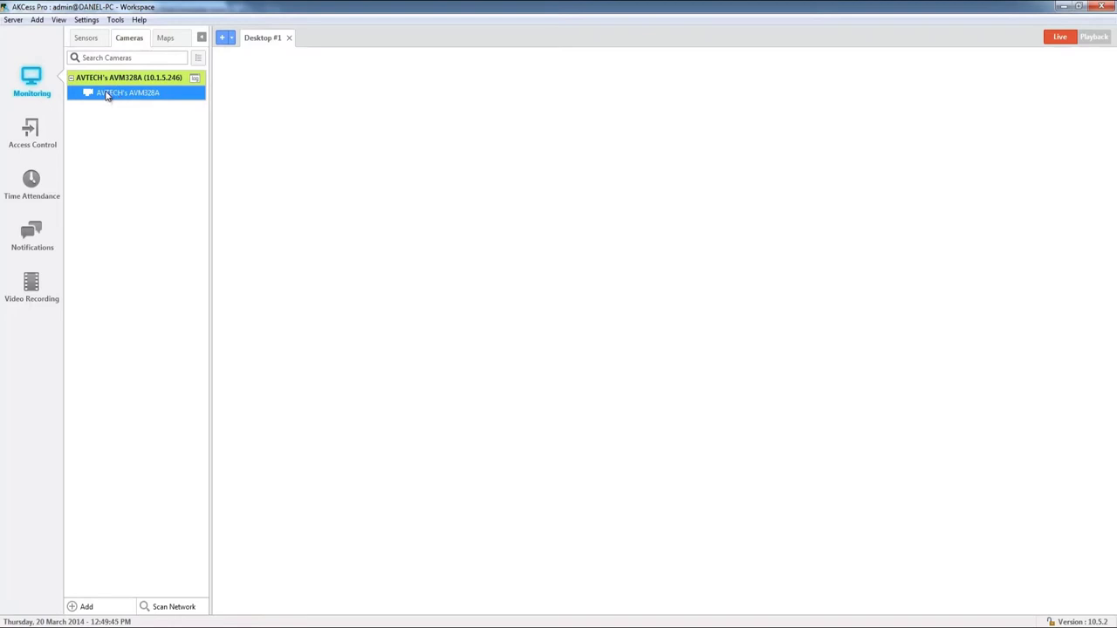
# - Place the AVTECH's AVM328A live feed on Desktop #1 and shift its window toward the upper right
pyautogui.moveTo(107, 95); pyautogui.dragTo(503, 103)
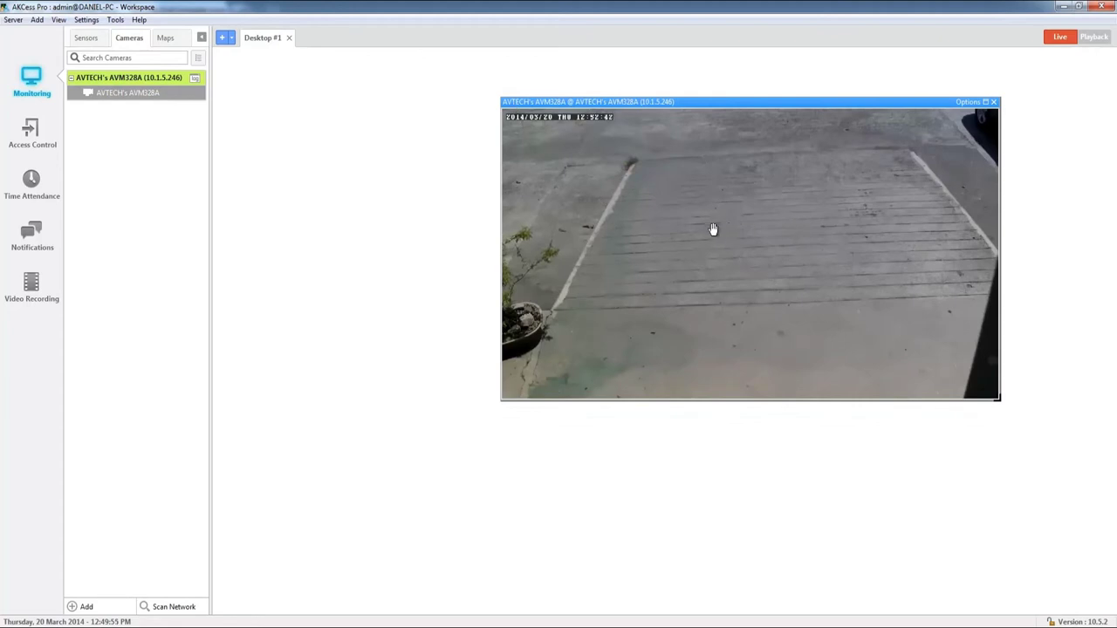
pyautogui.moveTo(809, 101); pyautogui.dragTo(847, 71)
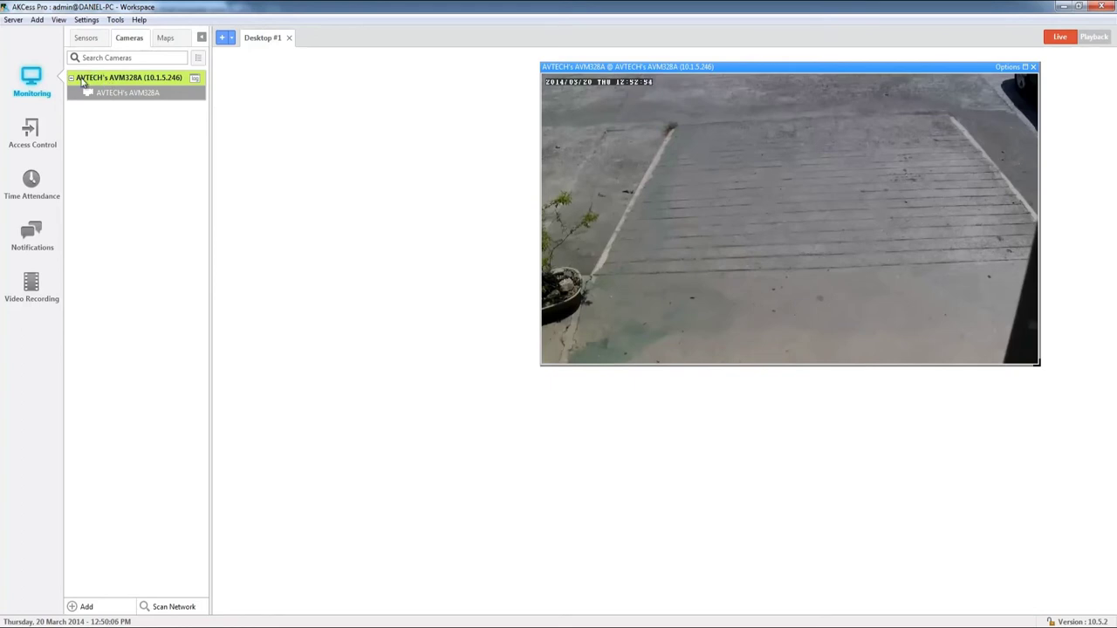
# - Open the camera host's configuration, change System Name to 'Ramp Camera', confirm, and close the dialog
pyautogui.rightClick(120, 77)
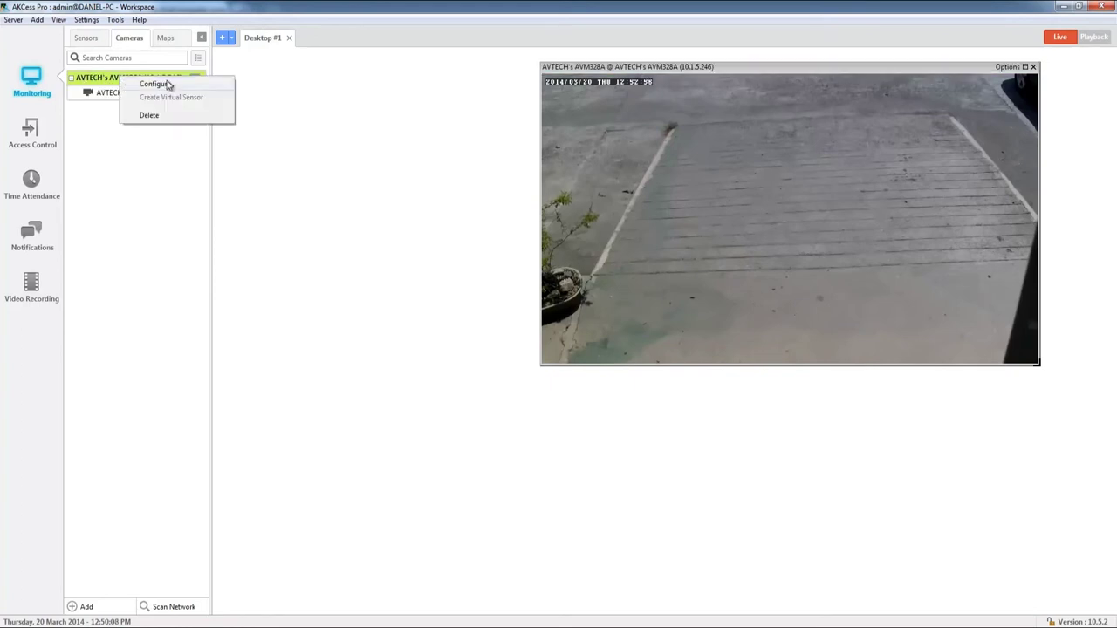
pyautogui.click(157, 84)
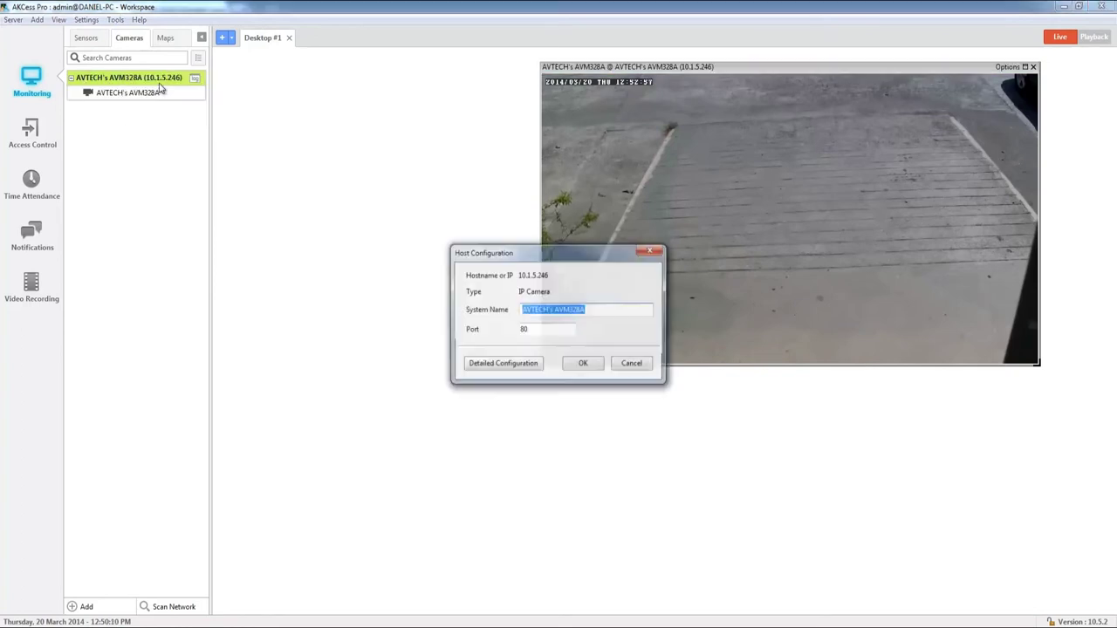
pyautogui.moveTo(559, 261); pyautogui.dragTo(506, 180)
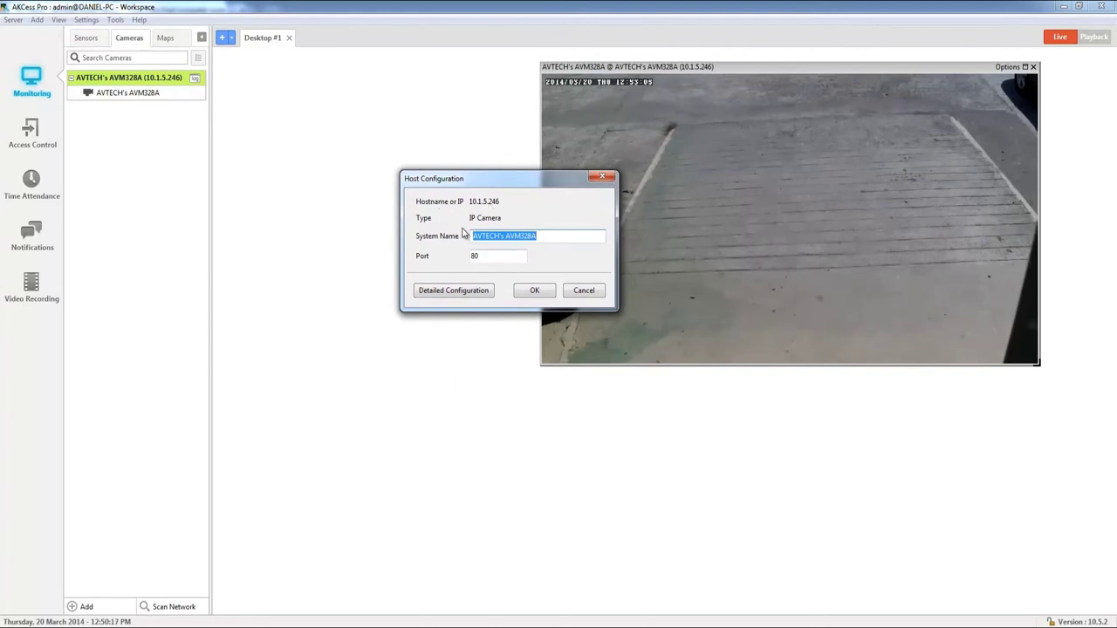
pyautogui.click(540, 236)
pyautogui.moveTo(539, 235); pyautogui.dragTo(472, 237)
pyautogui.write('Ramp Camera')
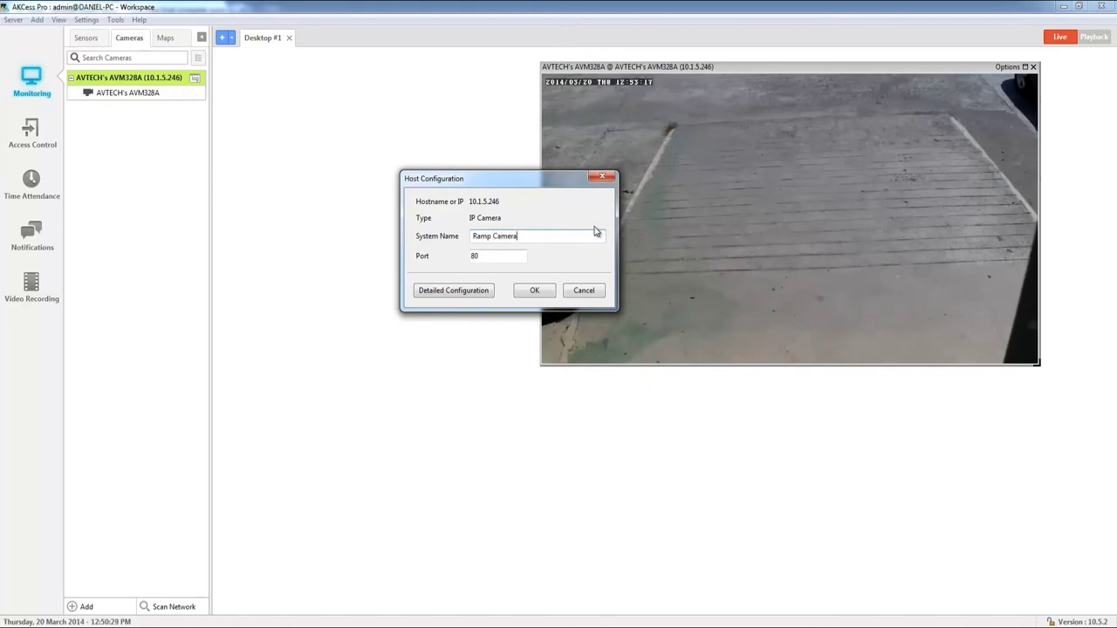
pyautogui.click(544, 294)
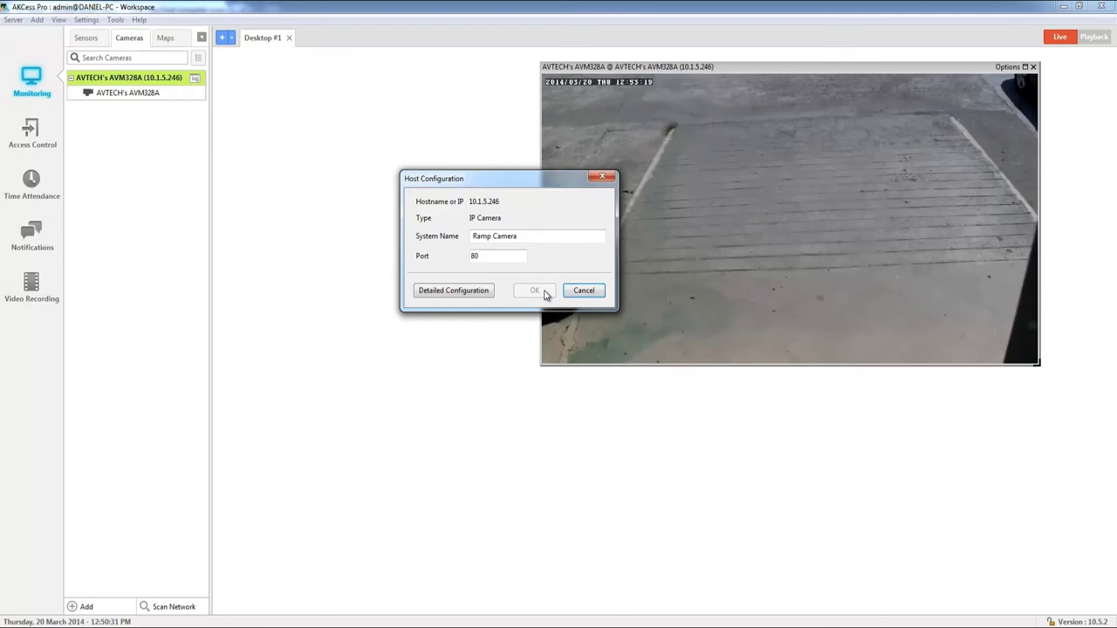
pyautogui.click(604, 178)
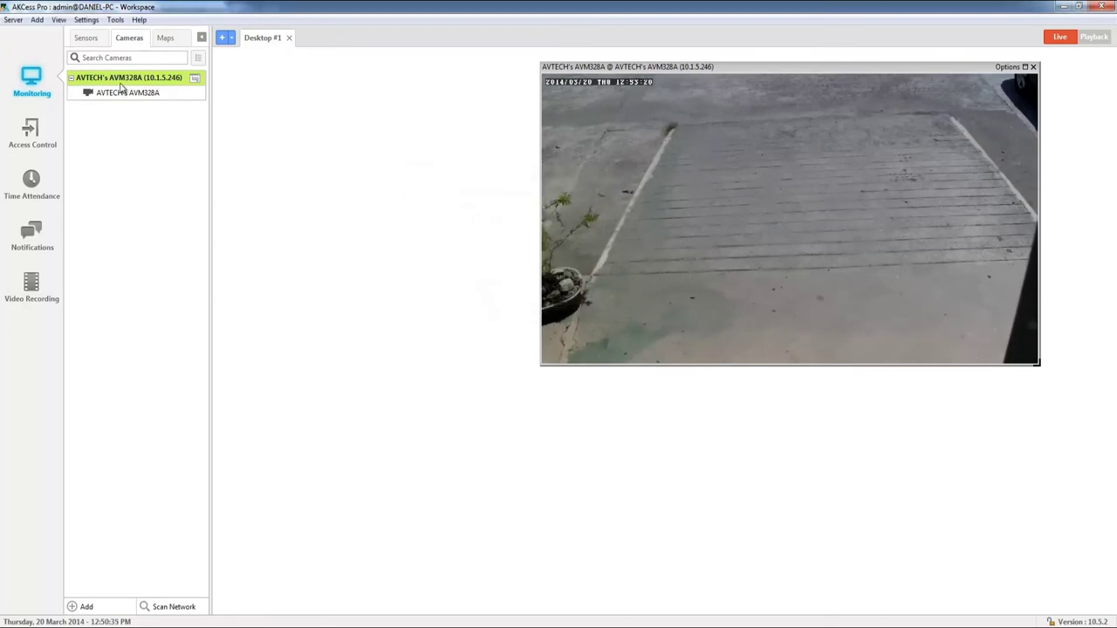